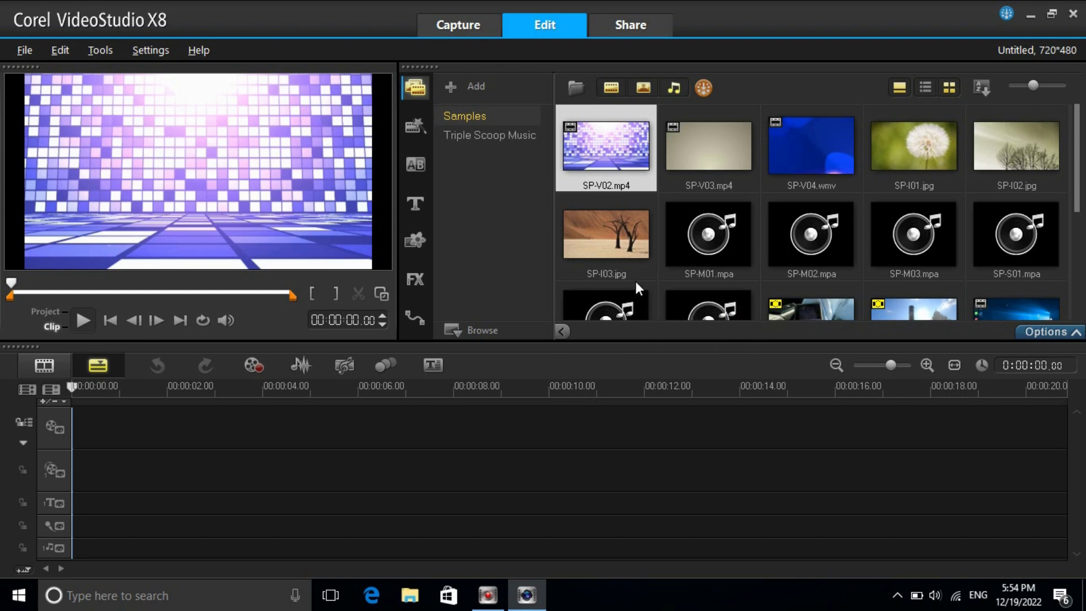
Start inserting a video file into the media library.
click(483, 231)
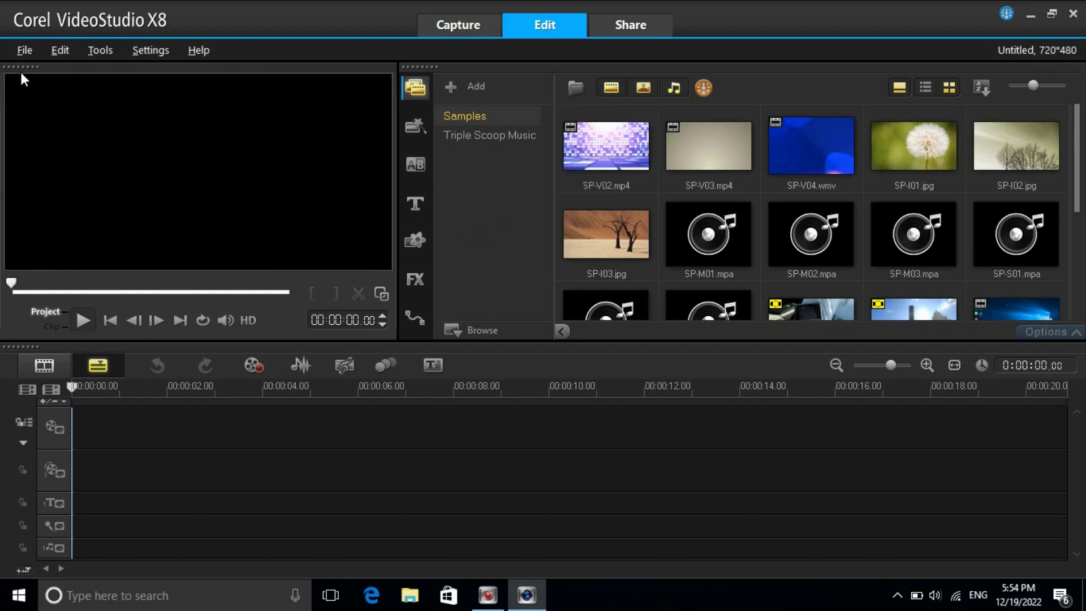
click(25, 51)
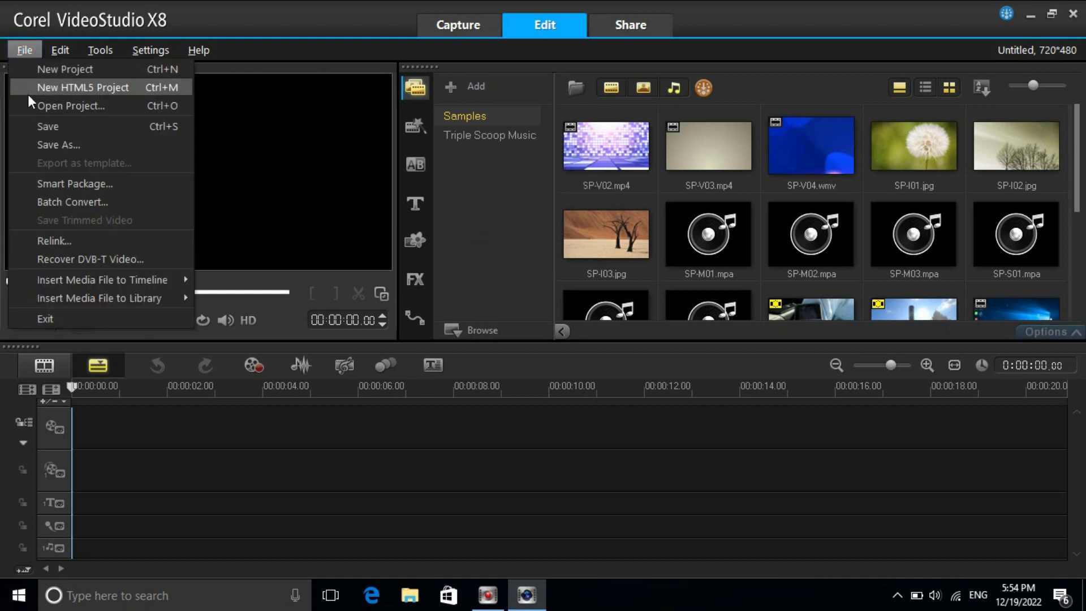
mouse_move(97, 294)
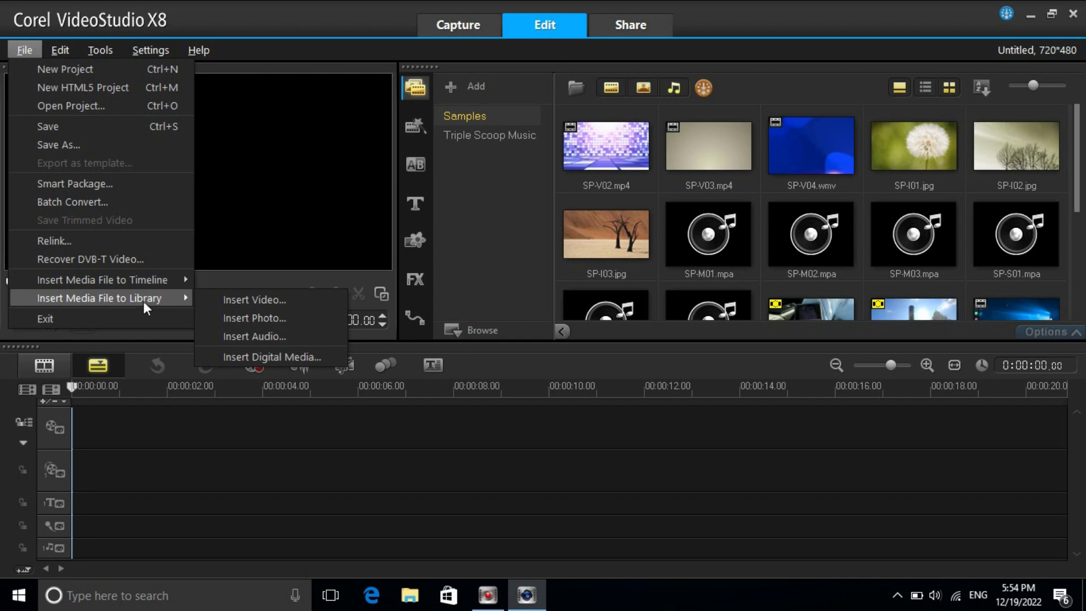
click(241, 300)
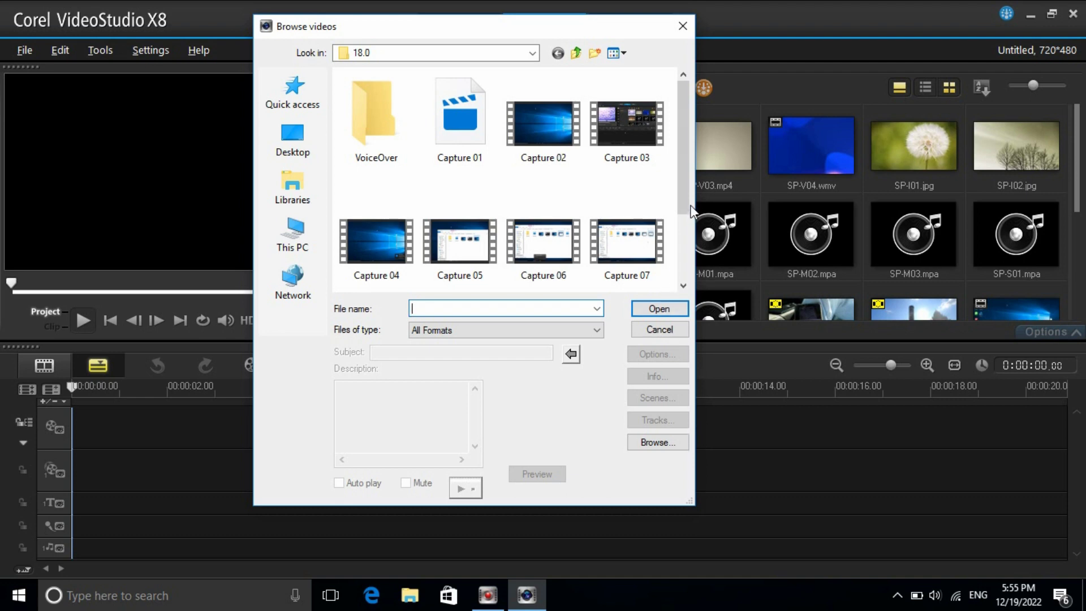
Browse to the Thai-named folder เที่ยวร้อยเอ็ด on New Volume (D:) for the video to insert.
drag(683, 181, 683, 210)
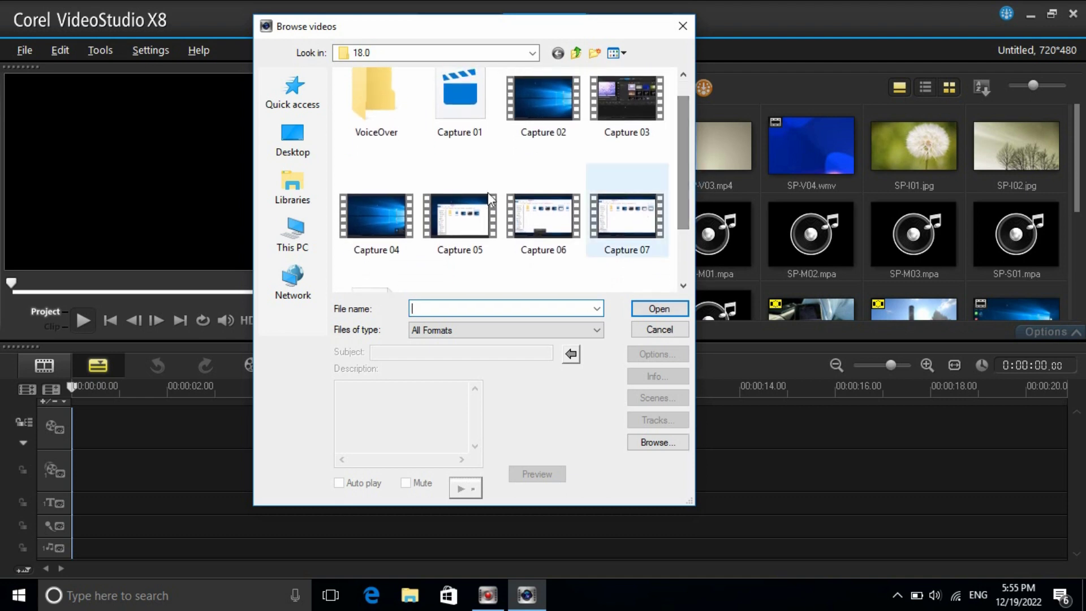
click(290, 237)
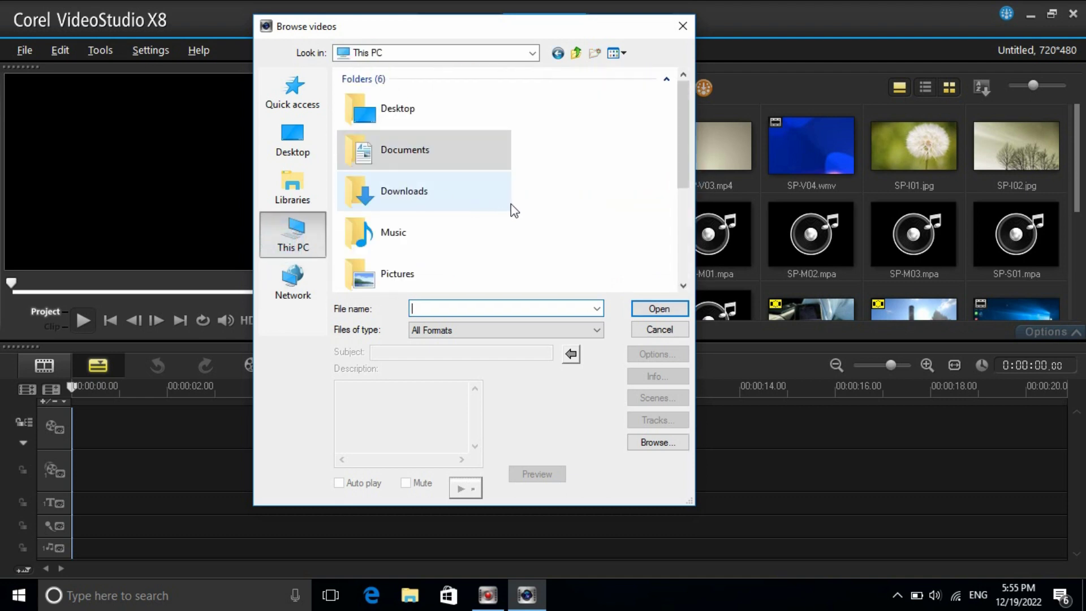
scroll(511, 203, down, 3)
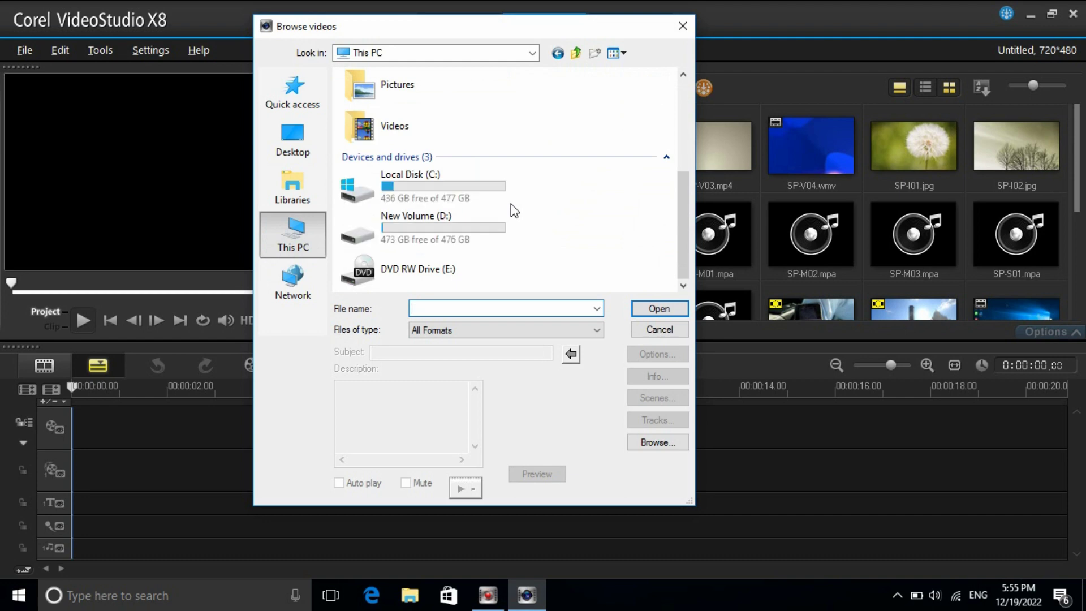
double_click(405, 223)
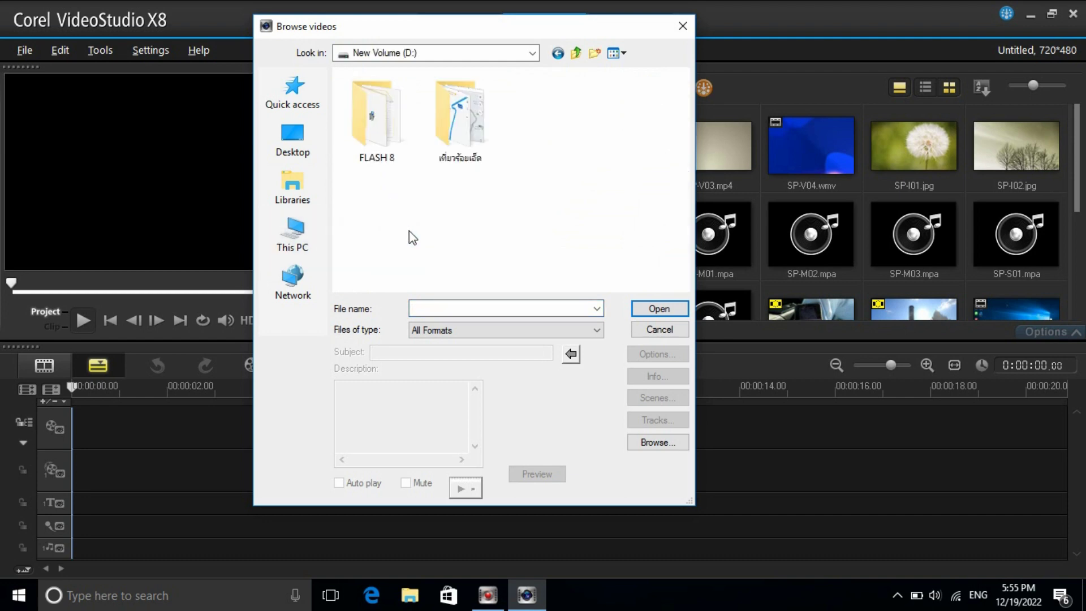
double_click(453, 138)
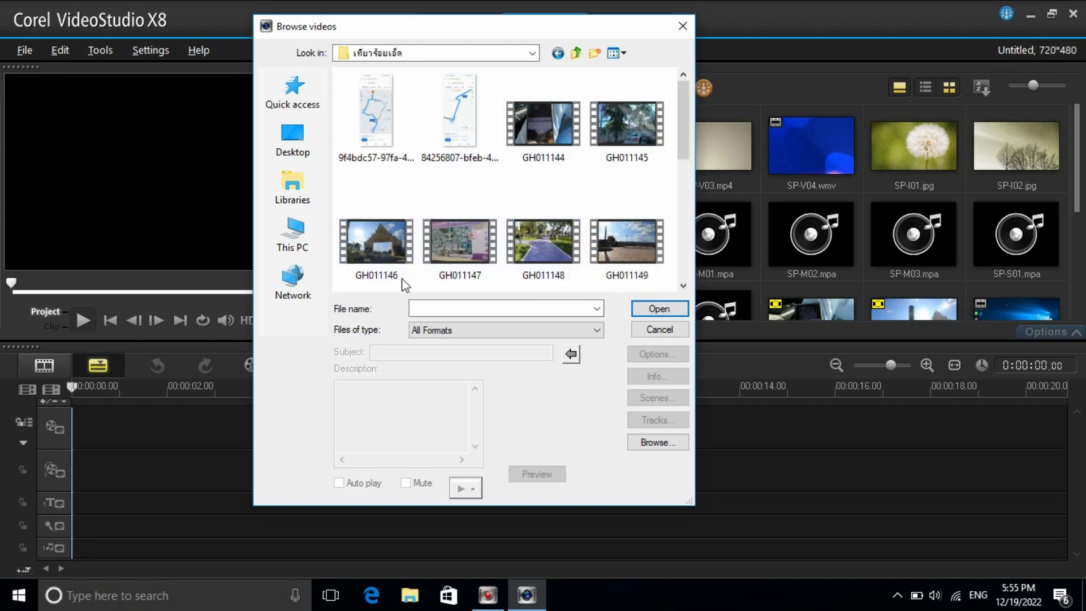
Try to import the GH011146 video into the library, then close the video browser.
scroll(500, 279, down, 1)
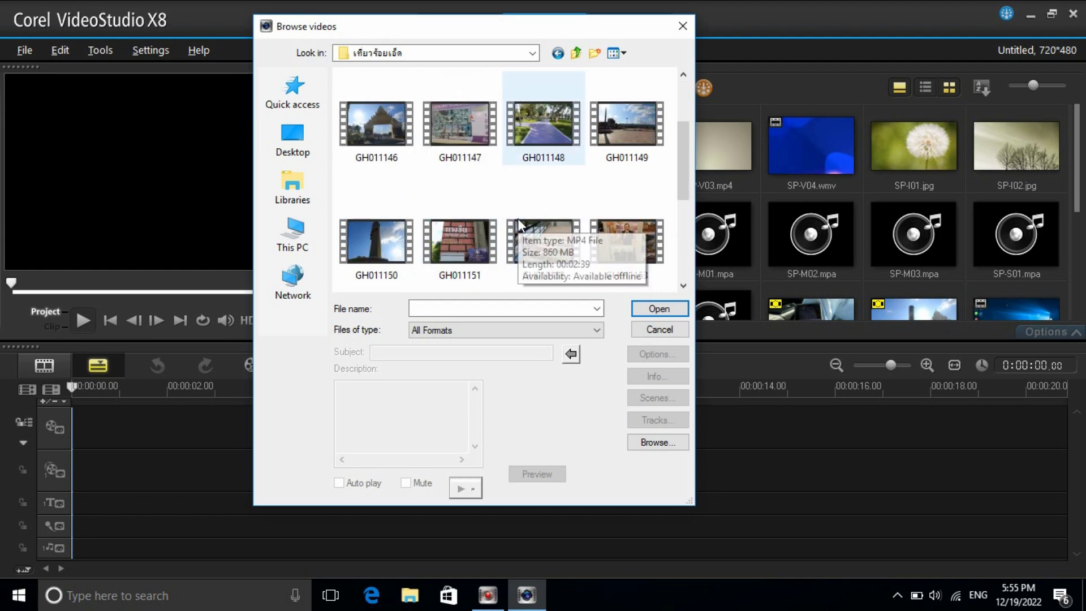
scroll(517, 218, up, 1)
click(378, 245)
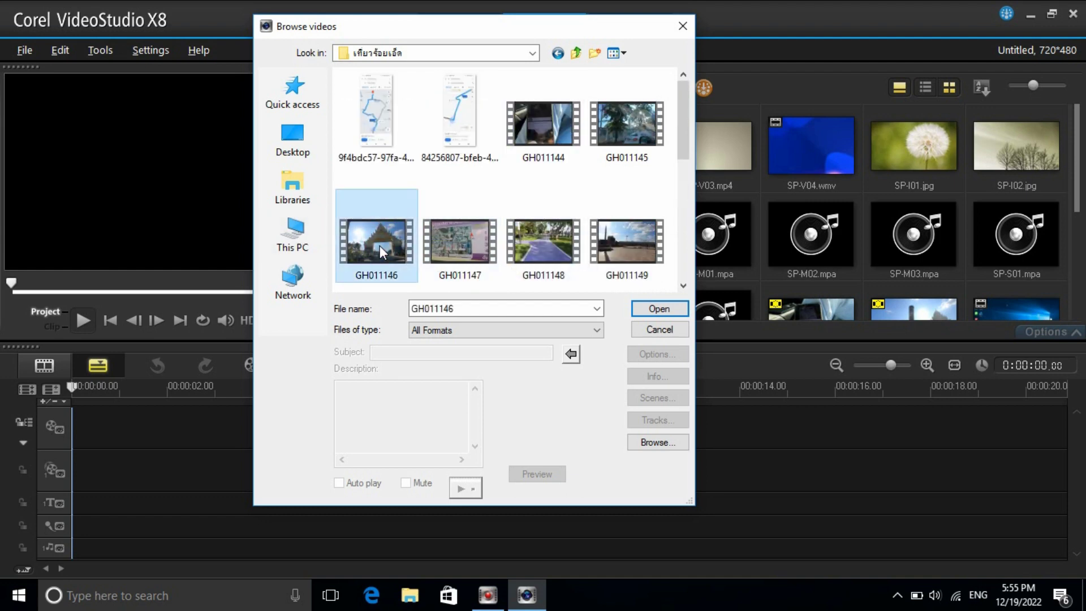
click(646, 309)
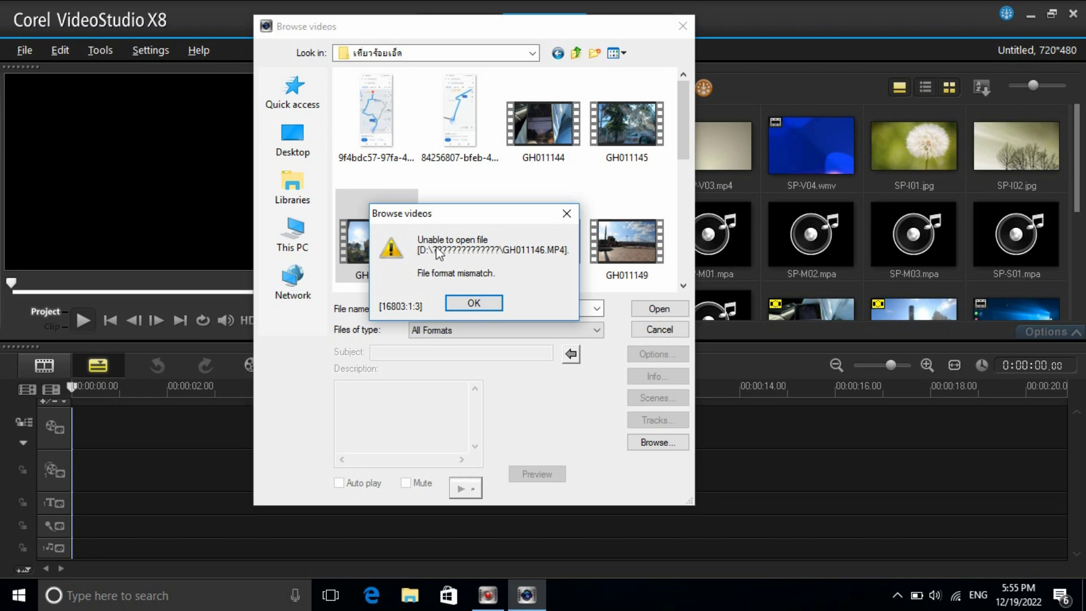
click(475, 304)
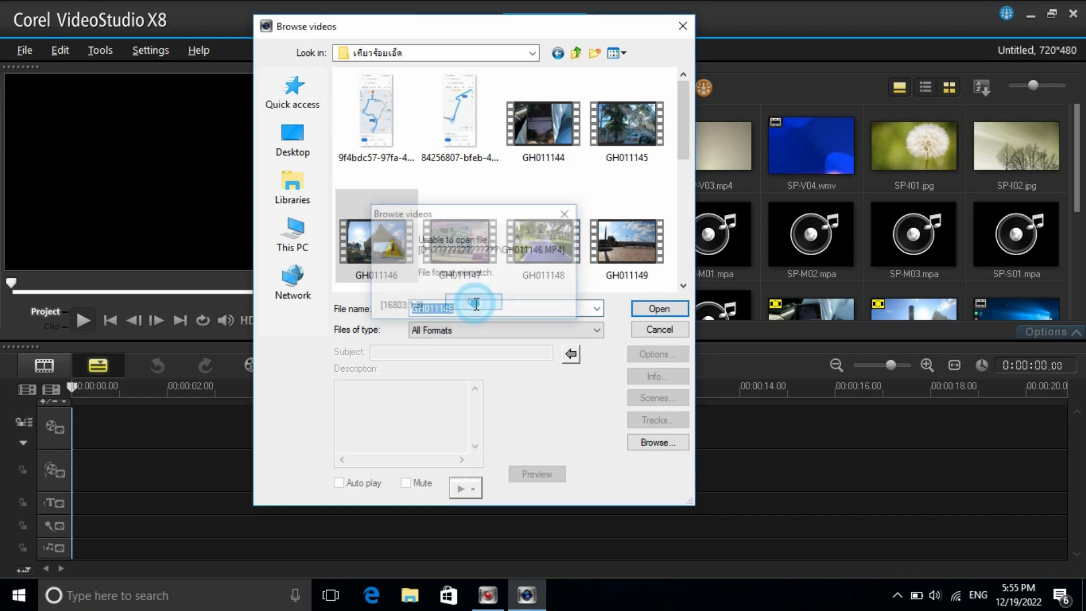
click(659, 331)
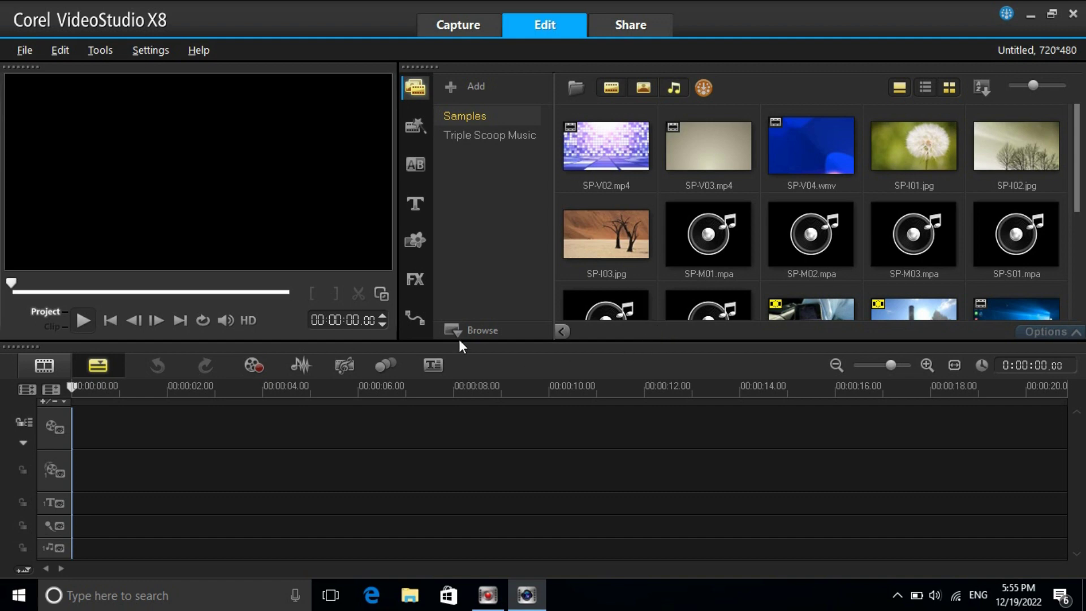
Search Windows for the Control Panel and open it.
click(148, 599)
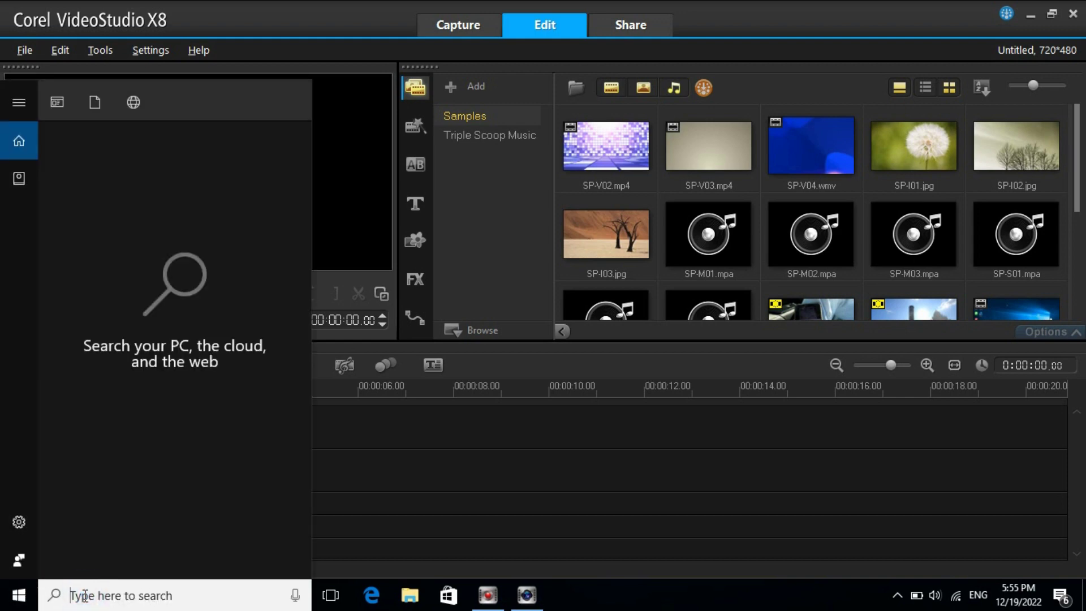
text(co)
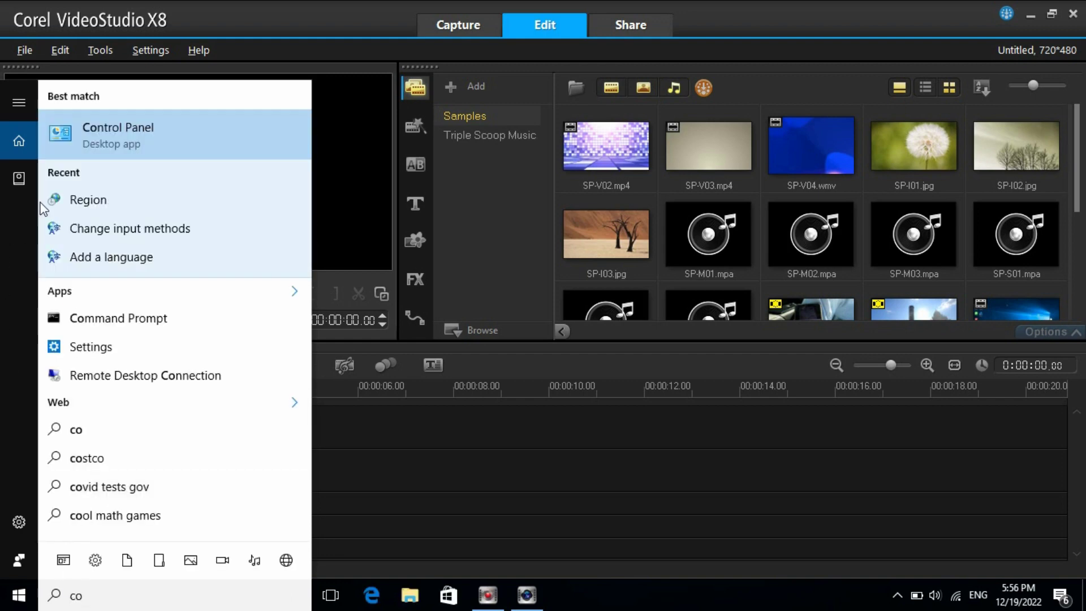
click(130, 144)
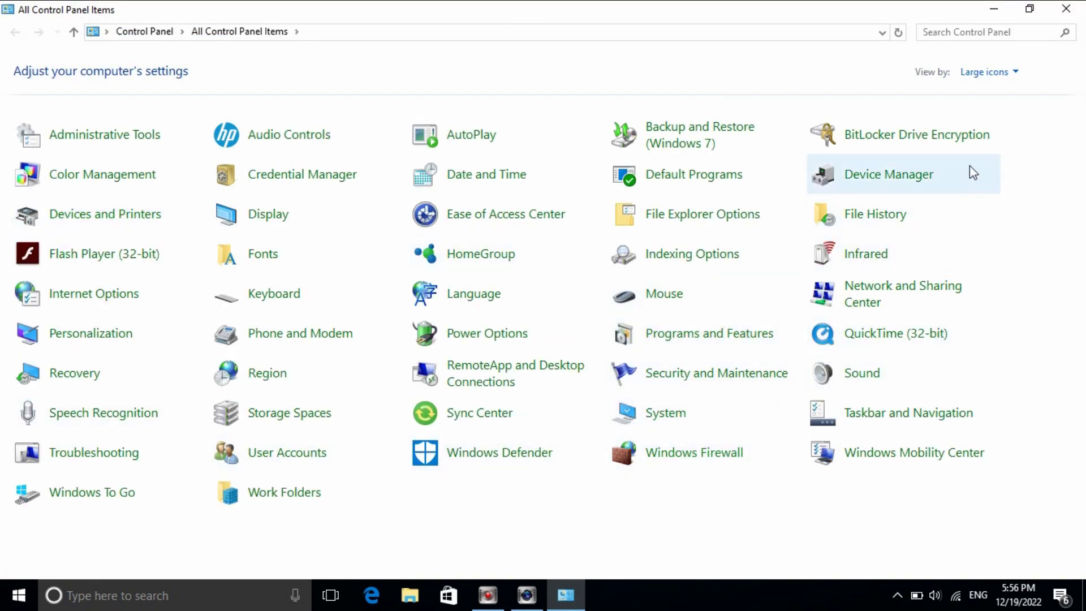
Switch the Control Panel view to Category and back to Large icons.
click(1015, 73)
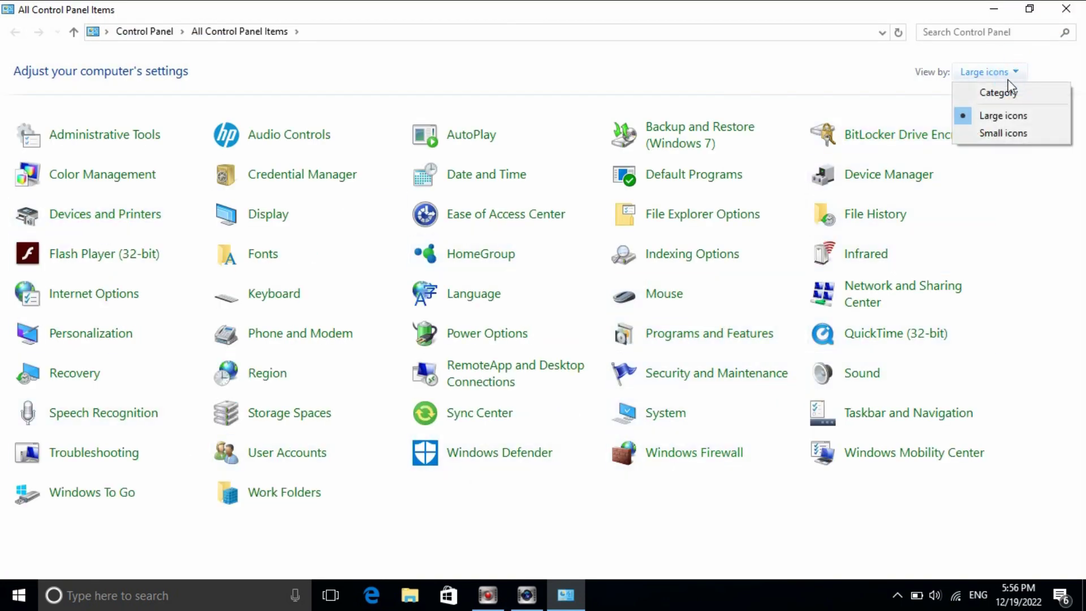
click(1005, 93)
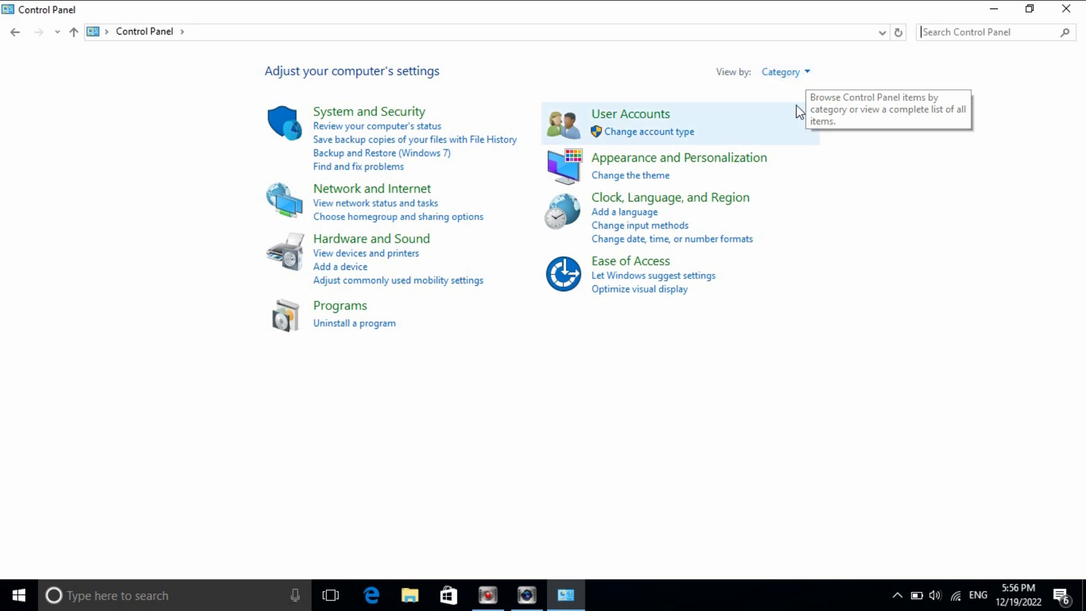
click(807, 76)
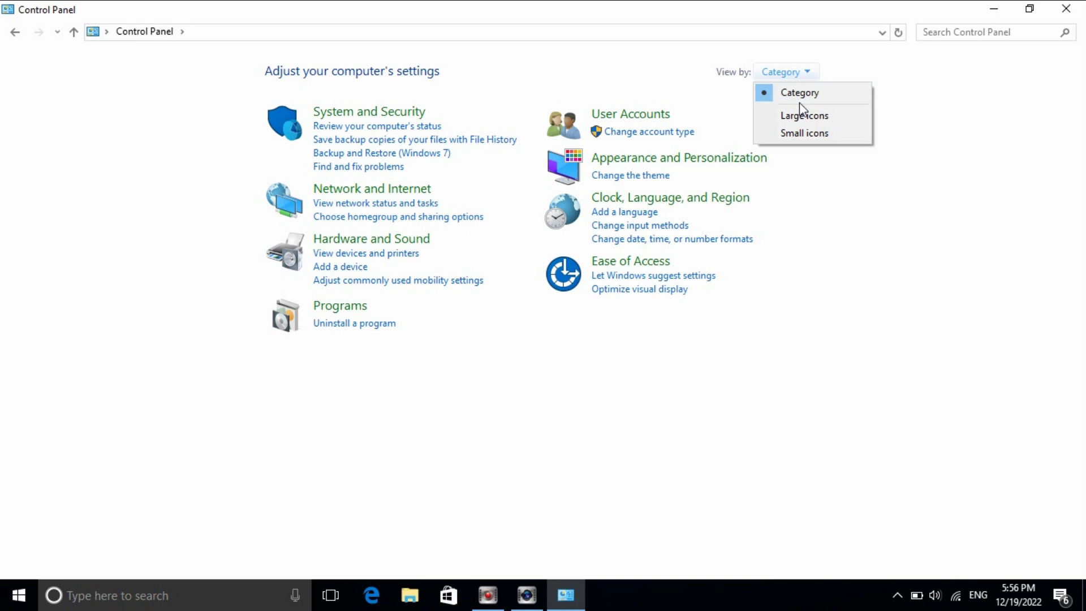
click(832, 114)
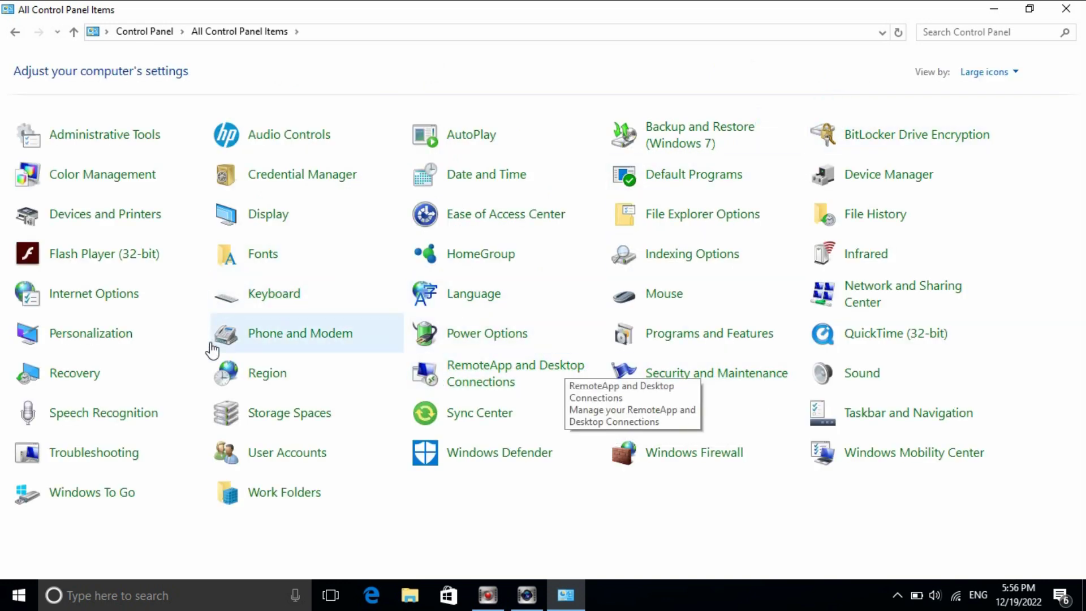
Open the system locale setting for non-Unicode programs in the Region administrative settings.
click(268, 375)
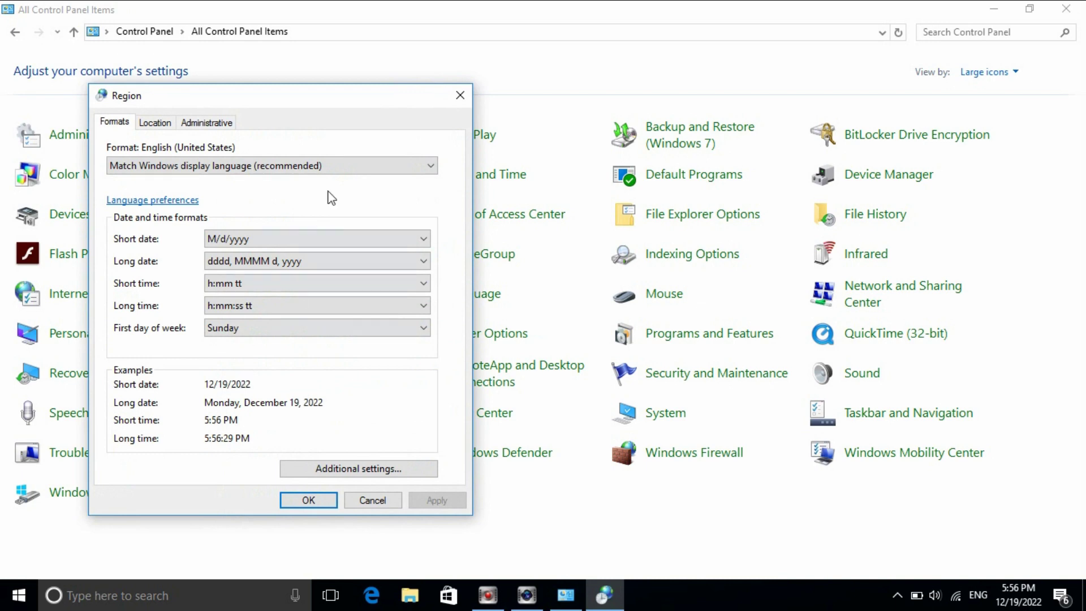
drag(337, 98, 748, 80)
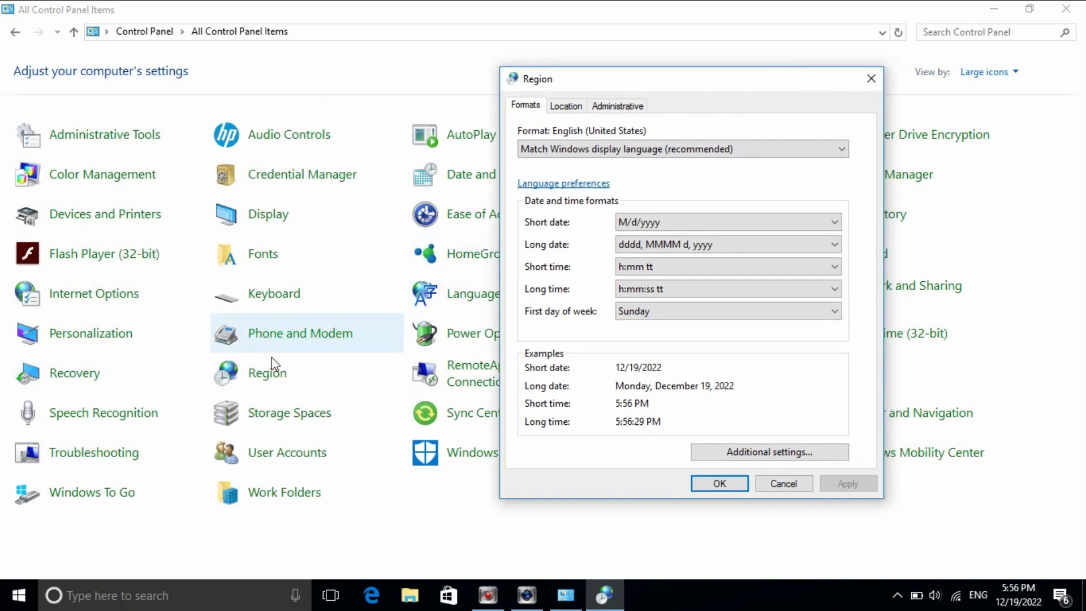
click(614, 108)
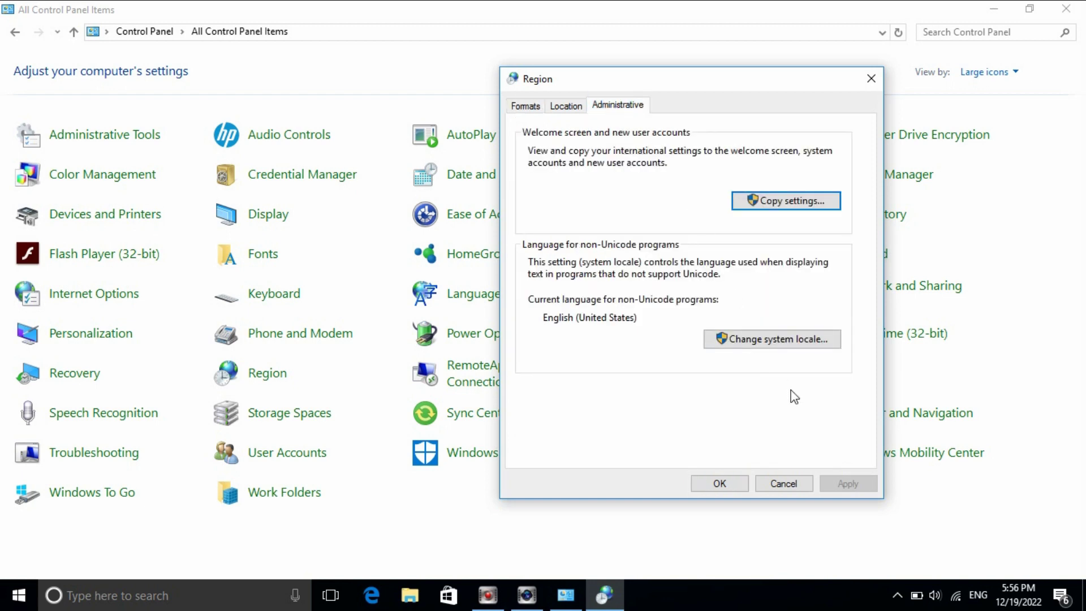
click(790, 346)
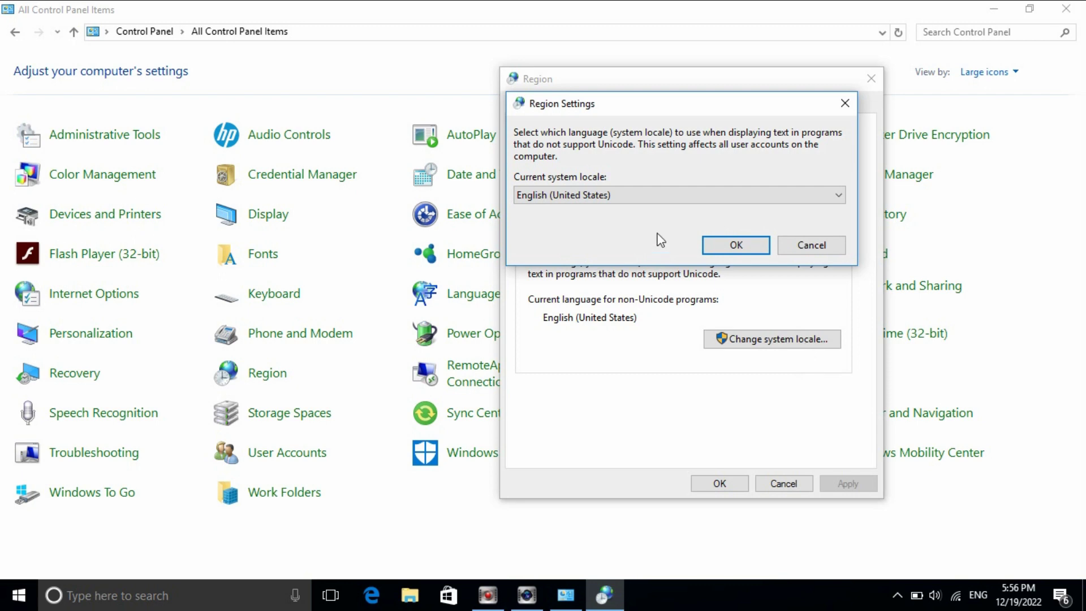
Set the current system locale to Thai (Thailand) and restart Windows to apply it.
click(571, 196)
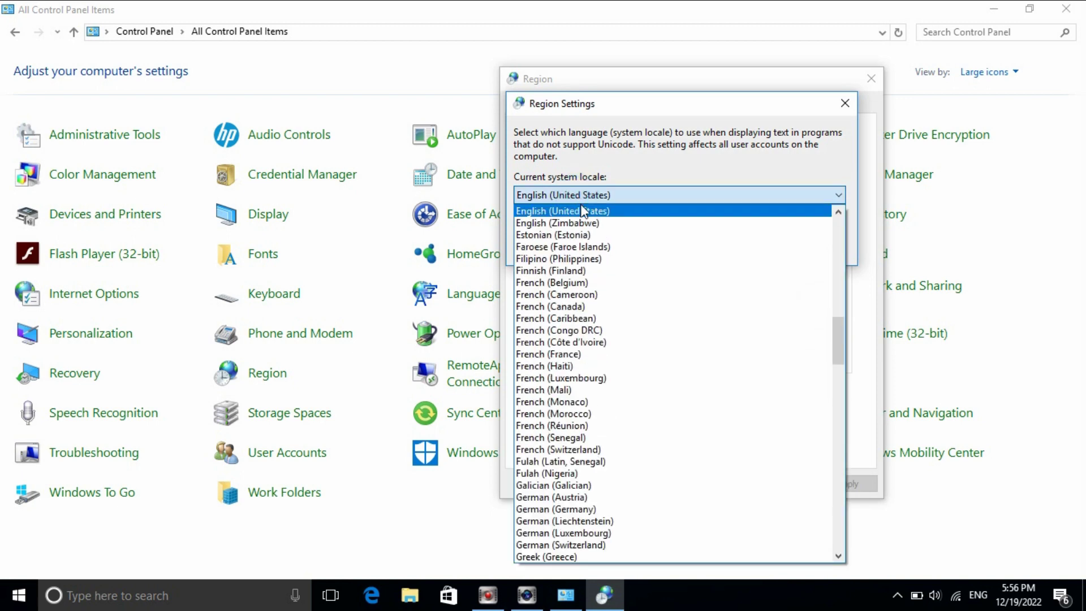
key(t)
key(h)
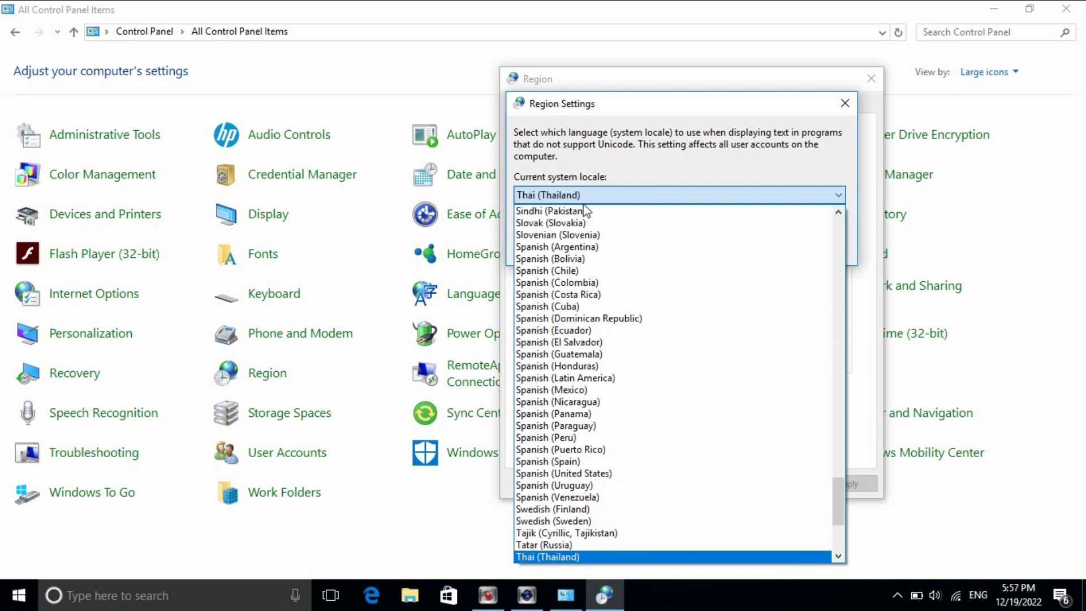
click(552, 198)
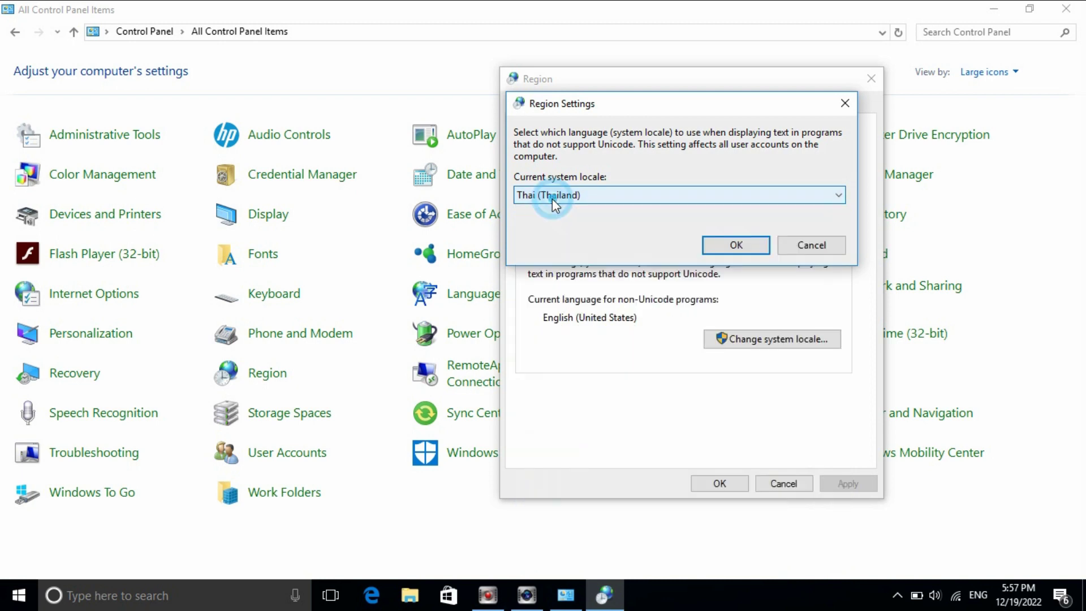
click(734, 246)
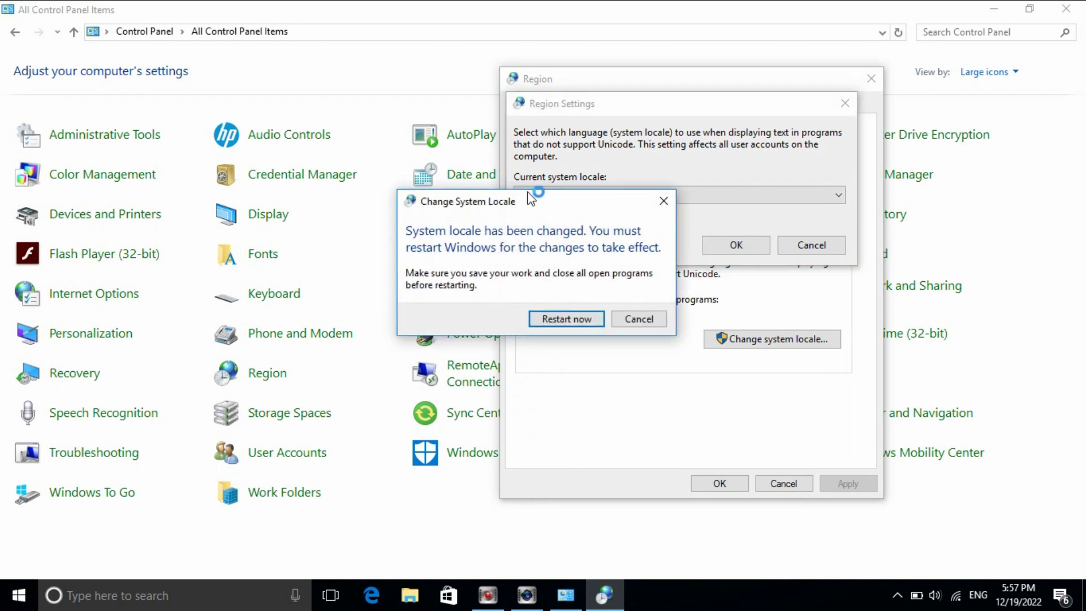
click(571, 319)
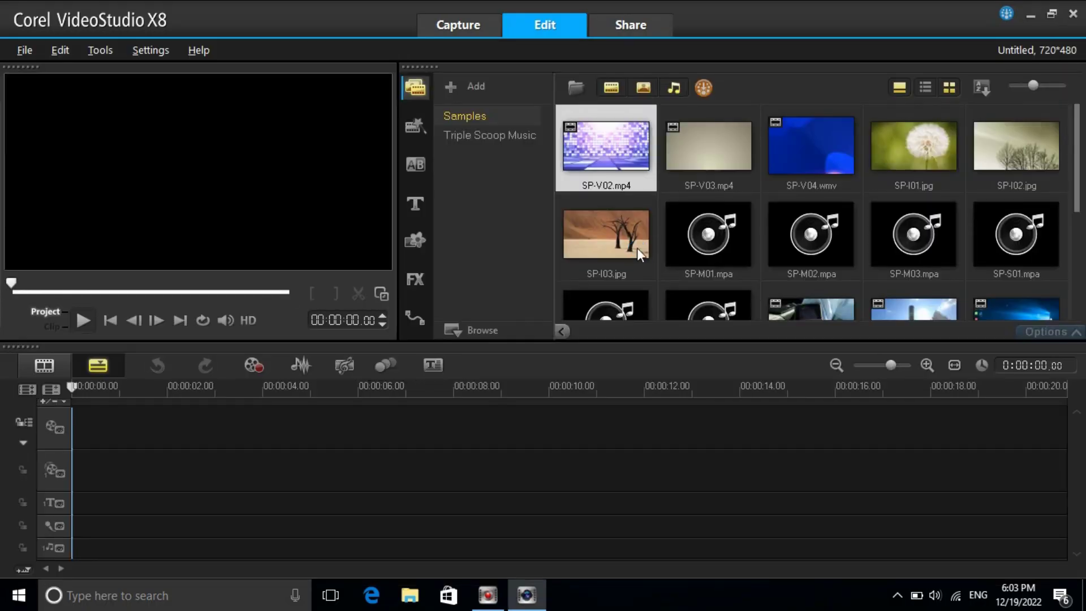
Open the video browser in Corel VideoStudio for inserting a video into the media library.
click(31, 50)
click(37, 44)
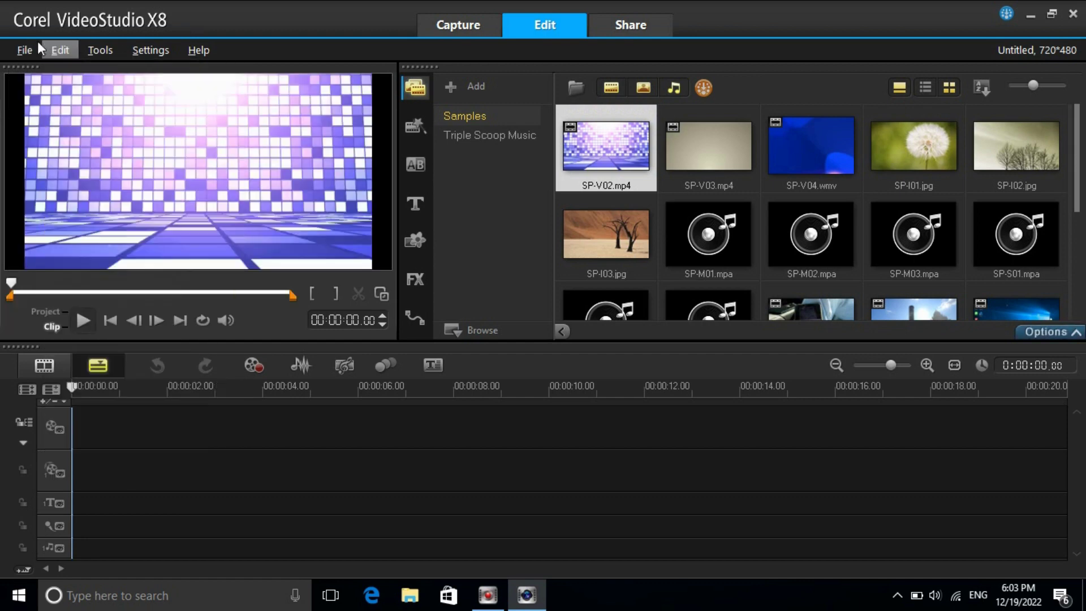
click(25, 50)
mouse_move(156, 300)
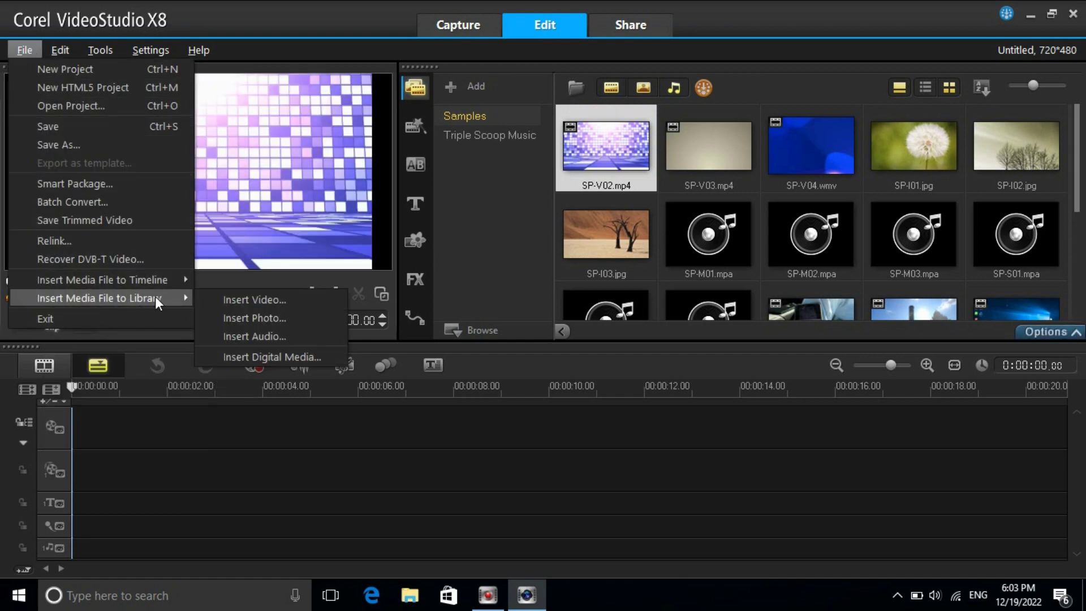
click(262, 304)
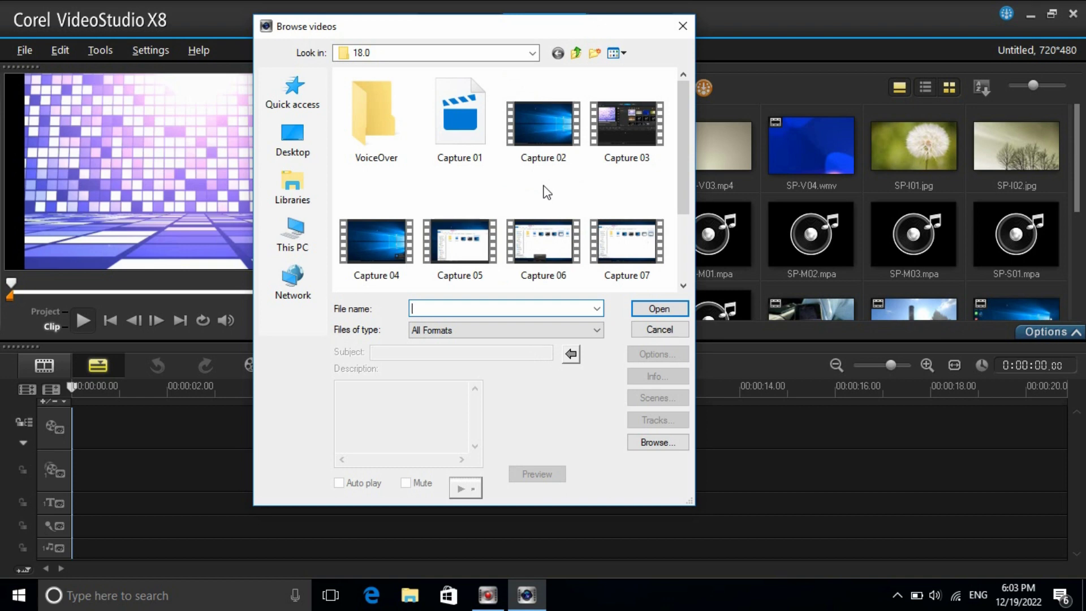
Open the Thai-named folder เที่ยวร้อยเอ็ด on New Volume (D:) in the video browser.
scroll(545, 192, down, 2)
scroll(544, 190, up, 2)
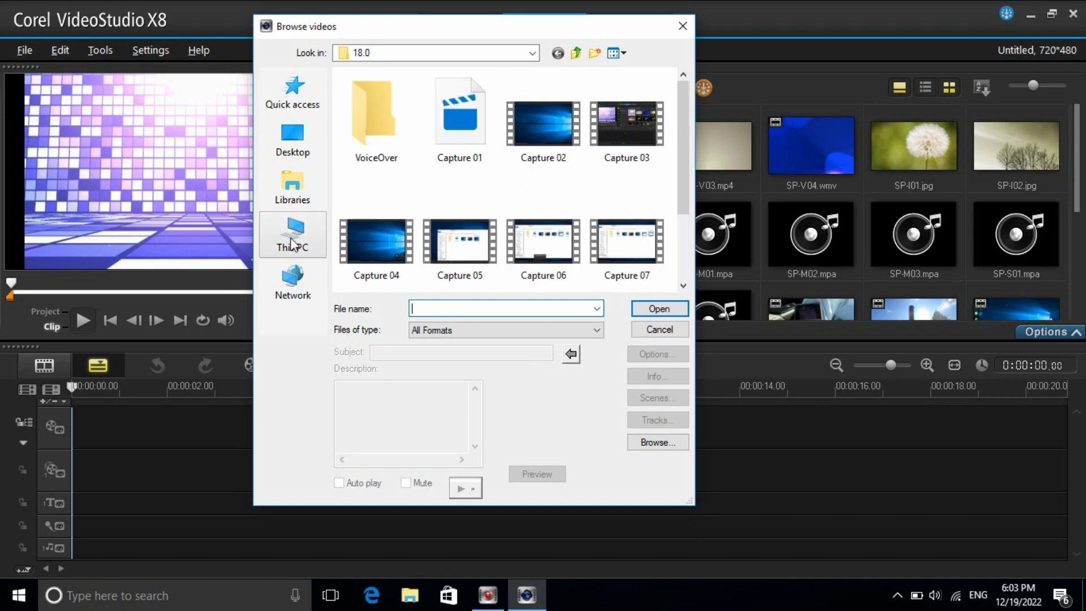
click(301, 247)
scroll(490, 202, down, 4)
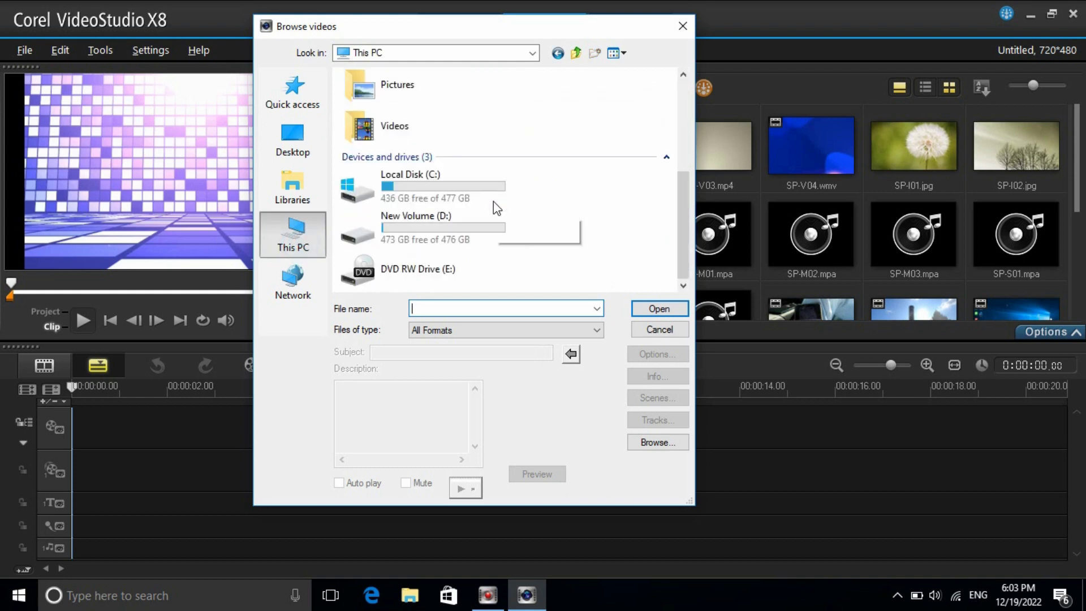
double_click(446, 231)
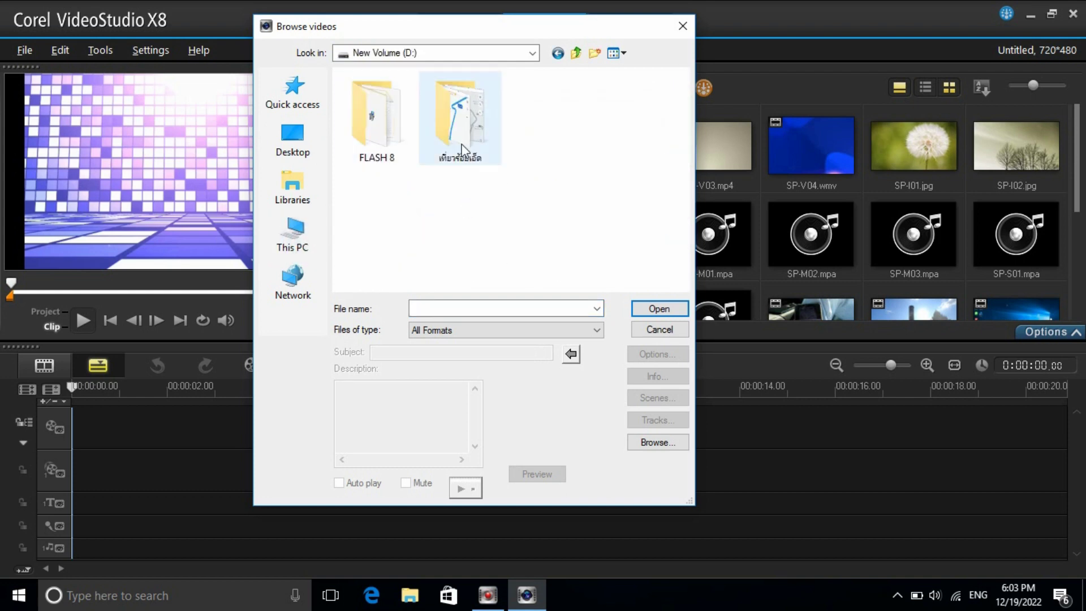
click(473, 143)
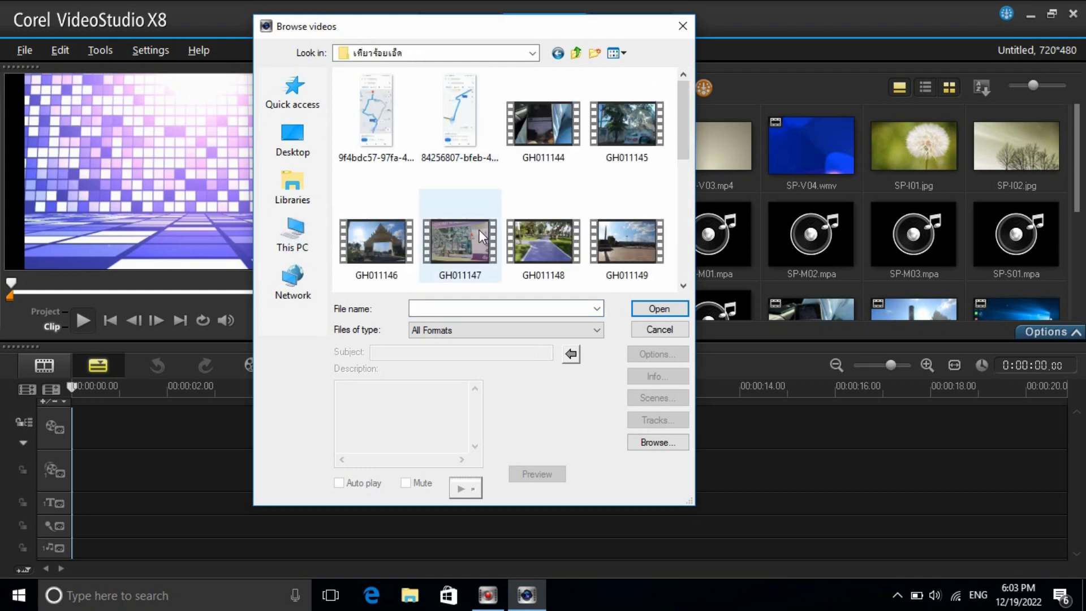
Import the GH011151 video into the library and place it at the start of the main video track.
scroll(479, 229, down, 1)
click(448, 240)
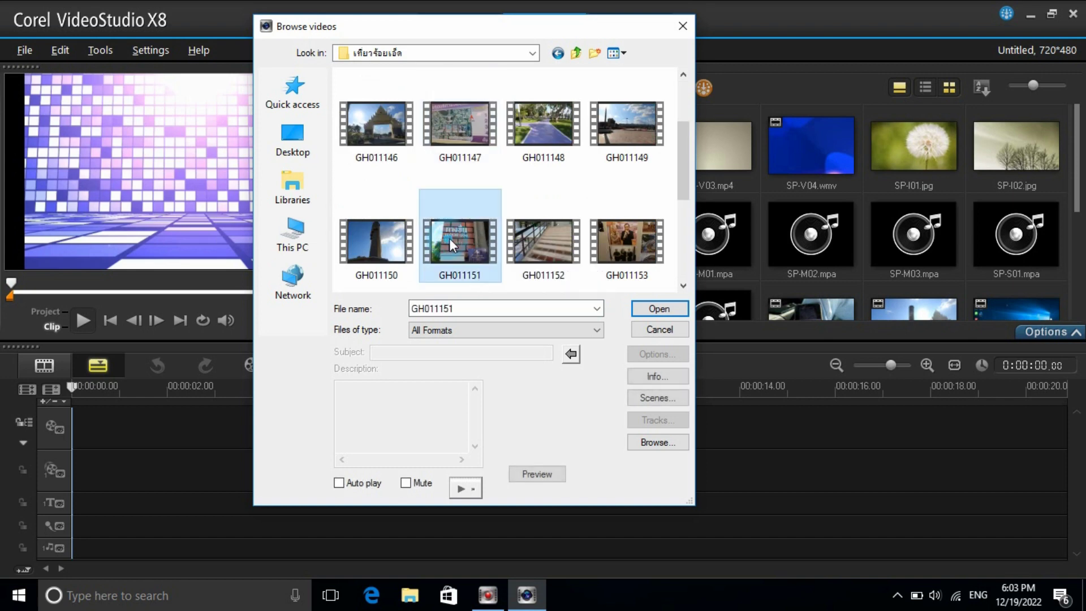
click(659, 308)
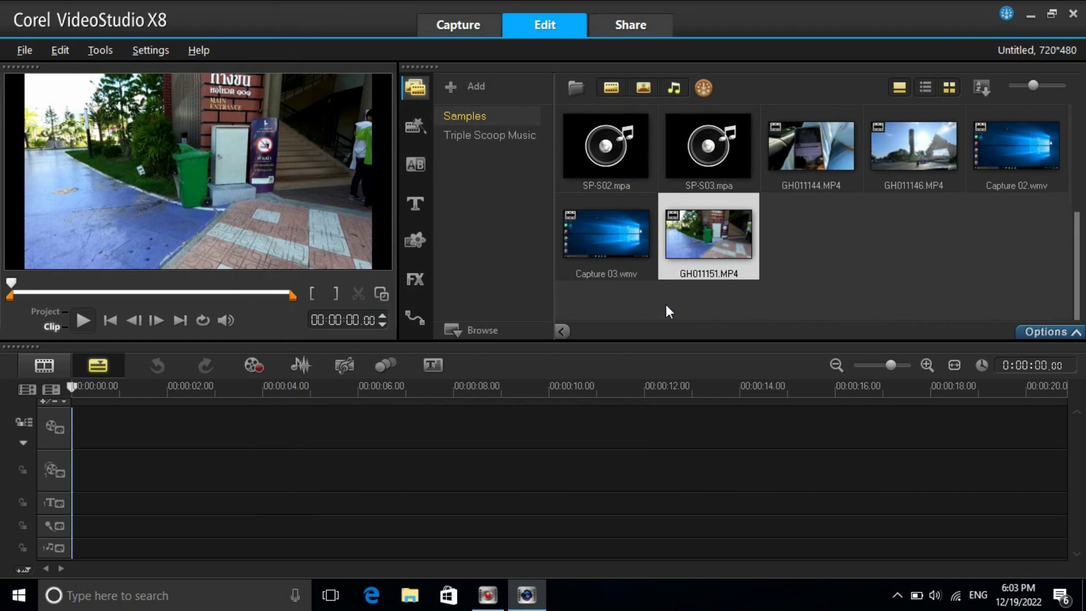
drag(703, 227, 178, 428)
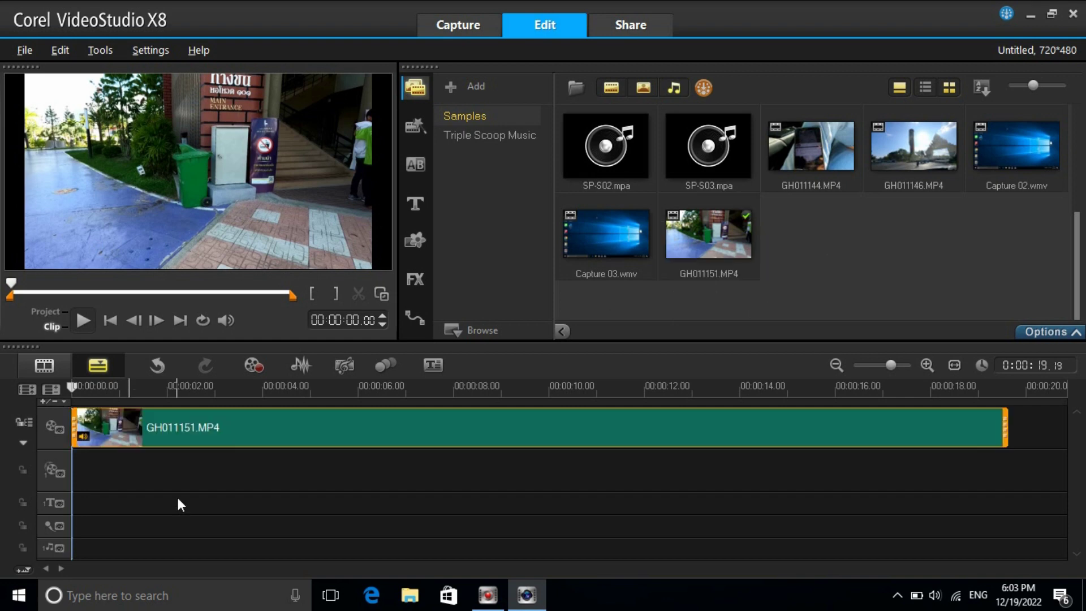